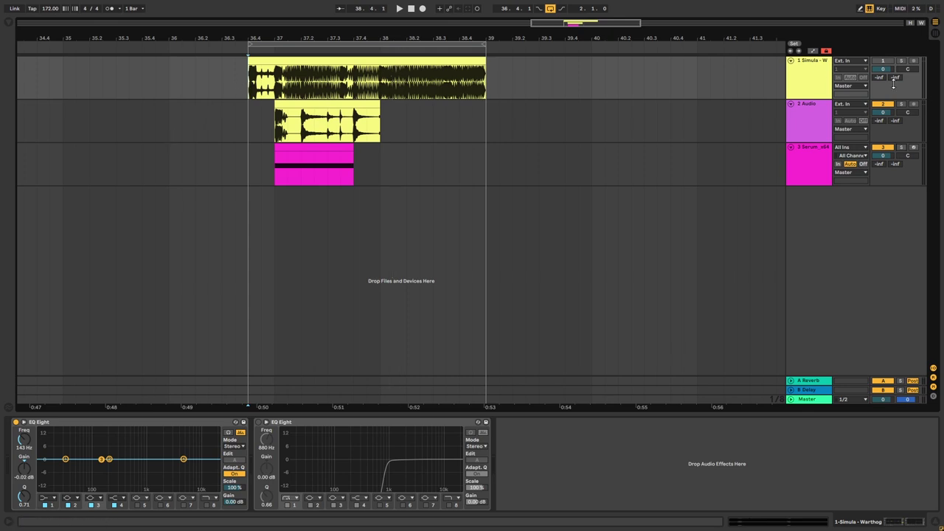
- Play the loop, toggling track 1's Solo to compare the original bass with the recreation
key("space")
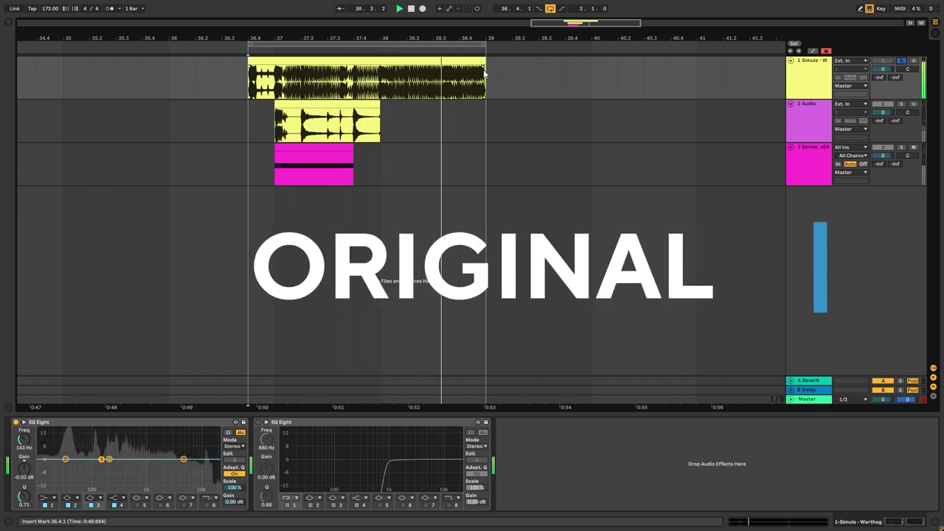
key("space")
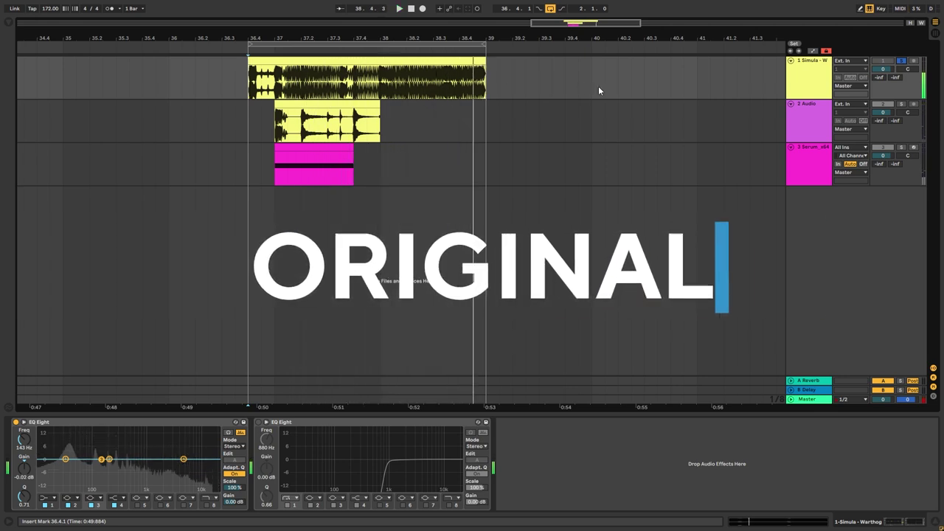
left_click(900, 62)
key("space")
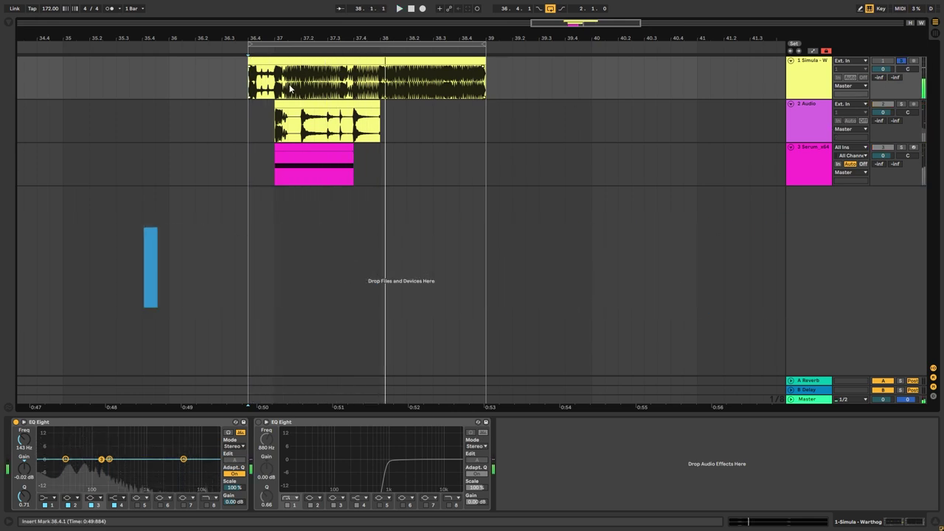
left_click(901, 65)
left_click(901, 62)
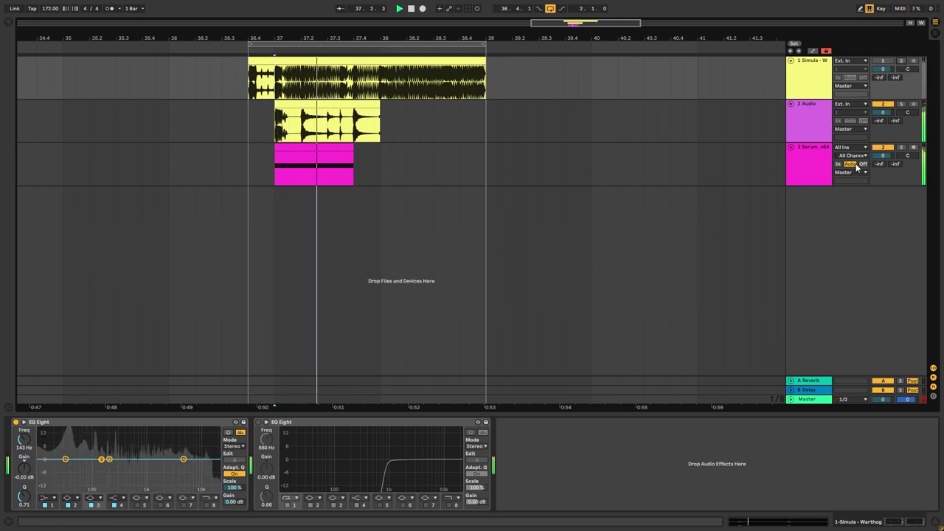
key("space")
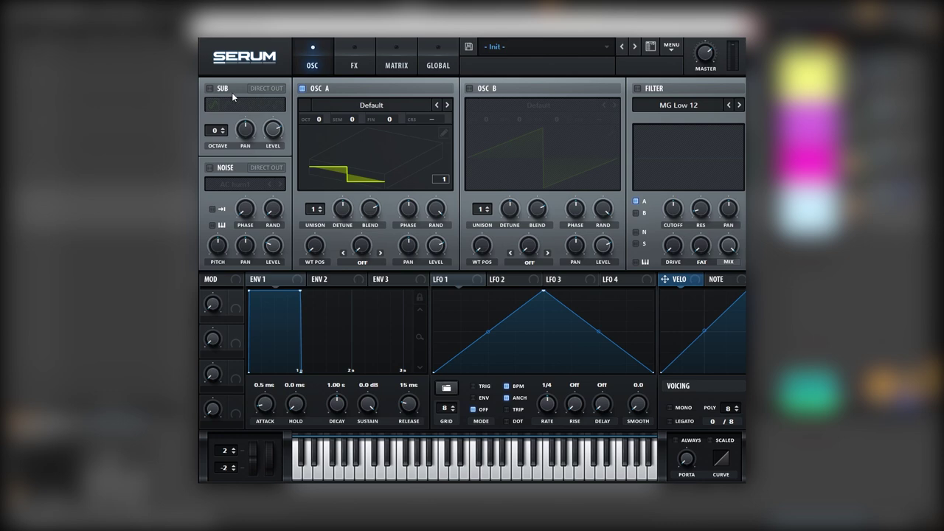
- Turn on Serum's SUB oscillator and load Analog > Basic Shapes into oscillator A
left_click(216, 88)
left_click(338, 104)
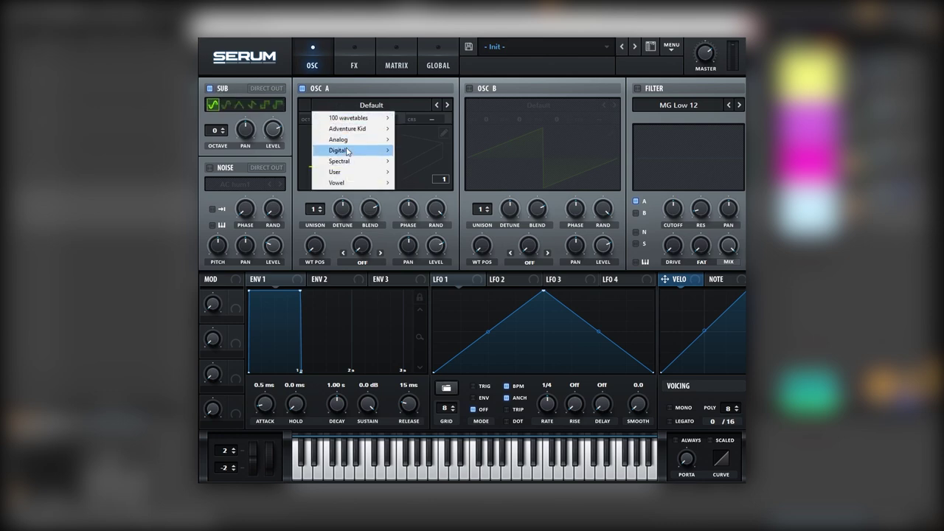
mouse_move(350, 146)
left_click(424, 186)
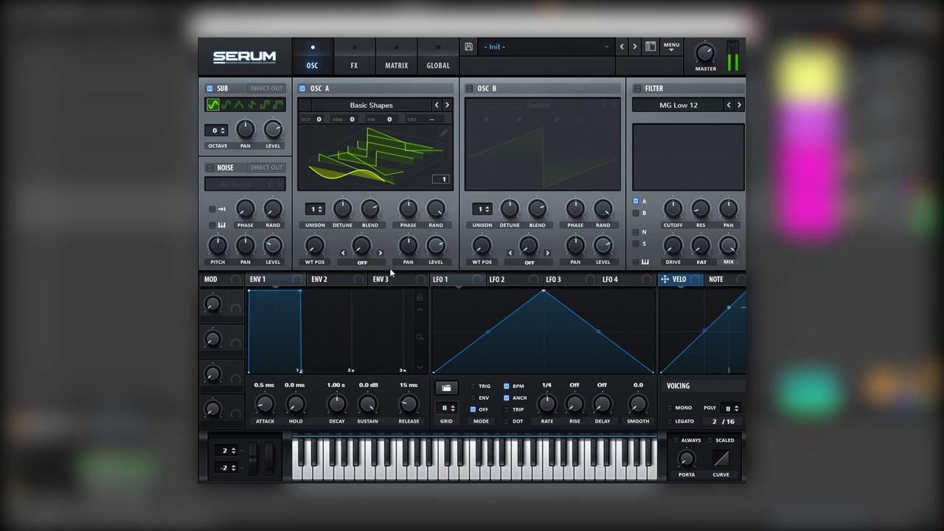
- Enable Serum's Distortion FX with its Drive raised to about 98%, then return to OSC
left_click(362, 66)
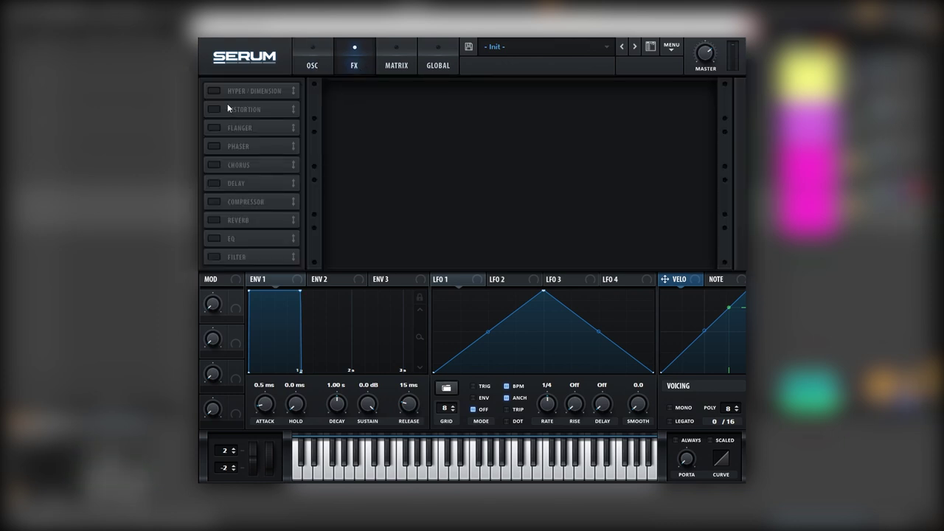
left_click(230, 110)
left_click_drag(611, 103, 633, 46)
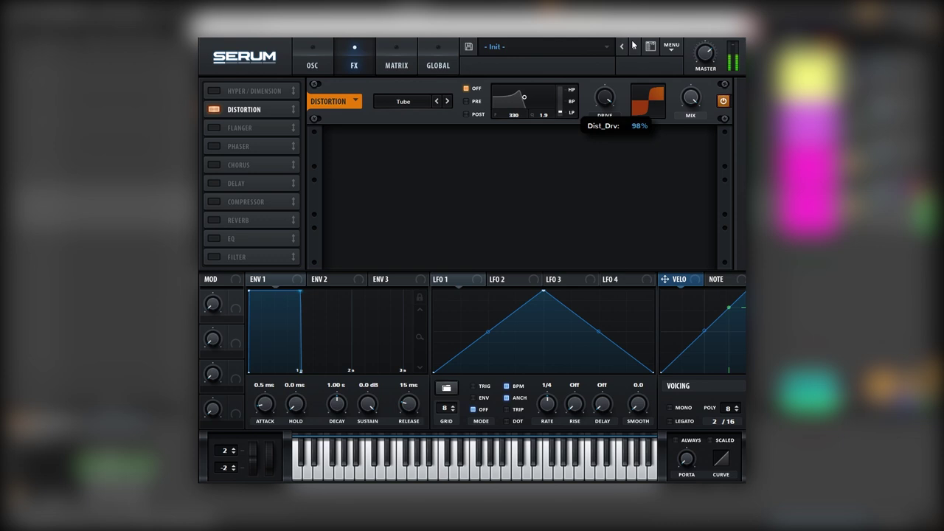
left_click(331, 58)
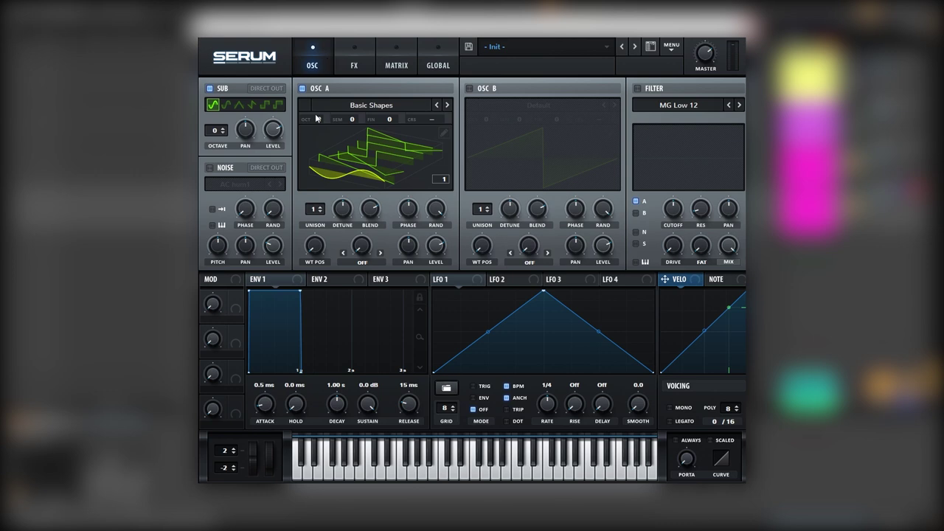
- Set oscillator A to OCT +3 and SEM -2, show its waveform in 2D, and audition it
mouse_move(321, 123)
left_click_drag(321, 124, 329, 77)
left_click_drag(353, 121, 352, 128)
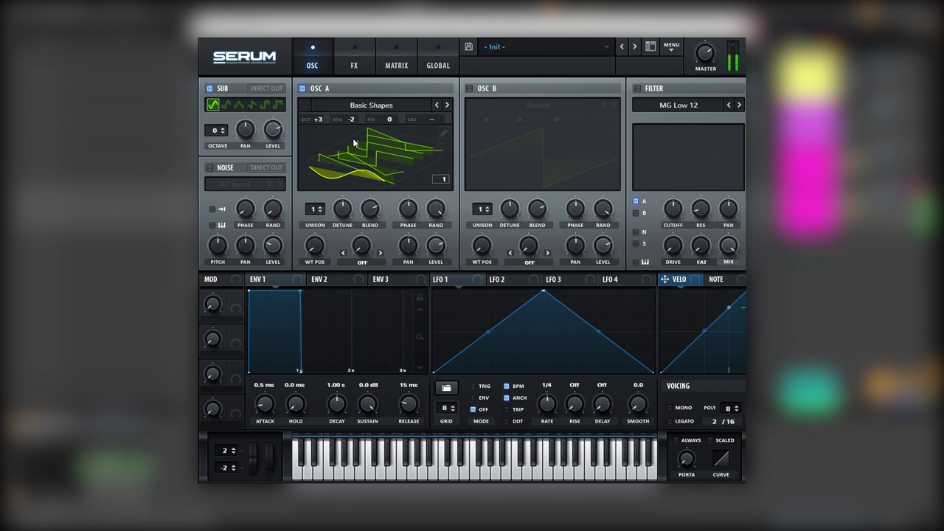
left_click_drag(352, 120, 353, 124)
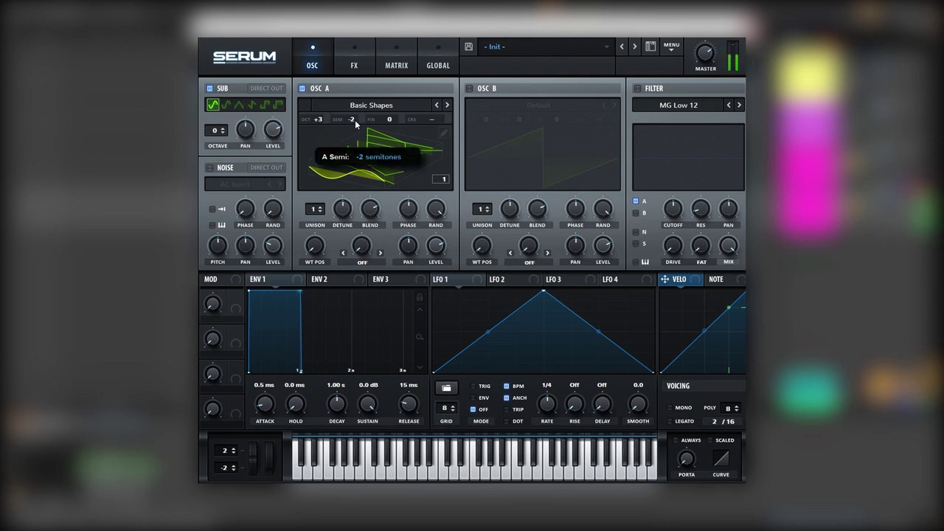
left_click_drag(355, 119, 355, 121)
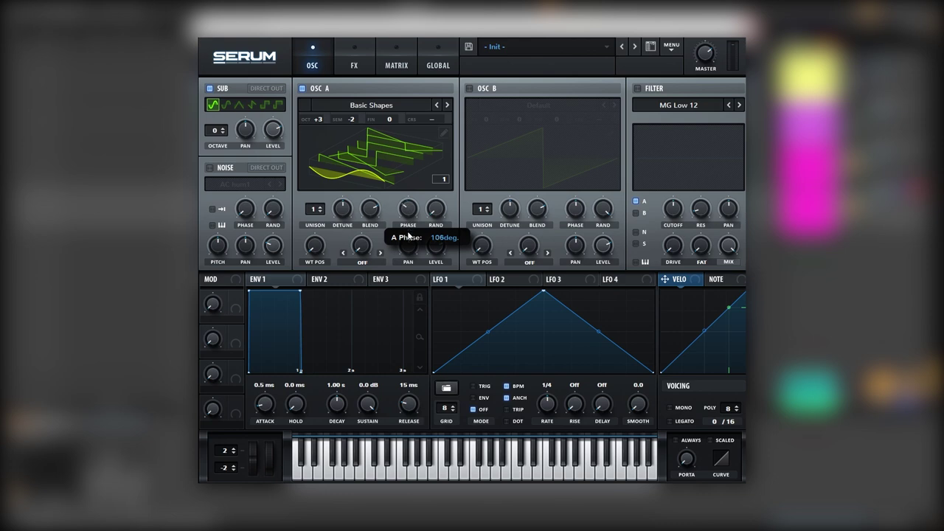
left_click(308, 157)
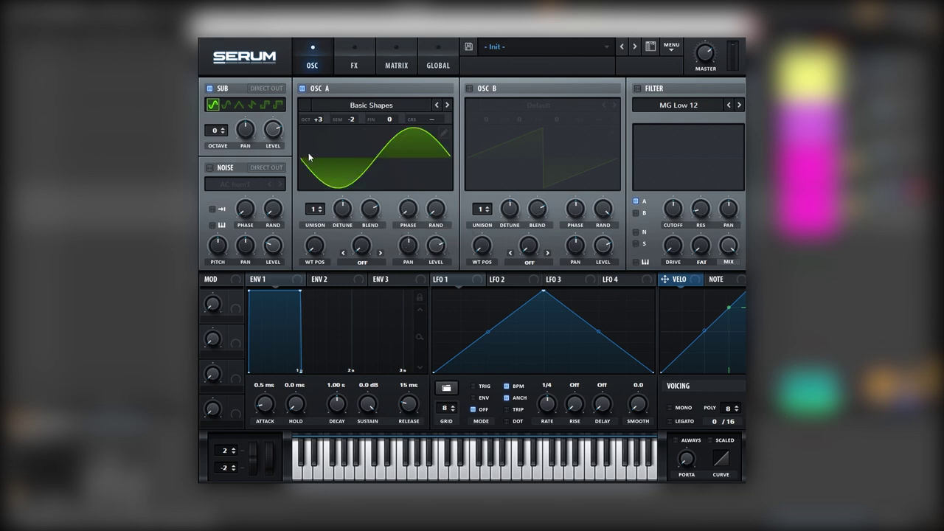
key("space")
- Route LFO 1 to oscillator A's level and reshape its points for a faster rise and flat top
left_click_drag(463, 280, 436, 244)
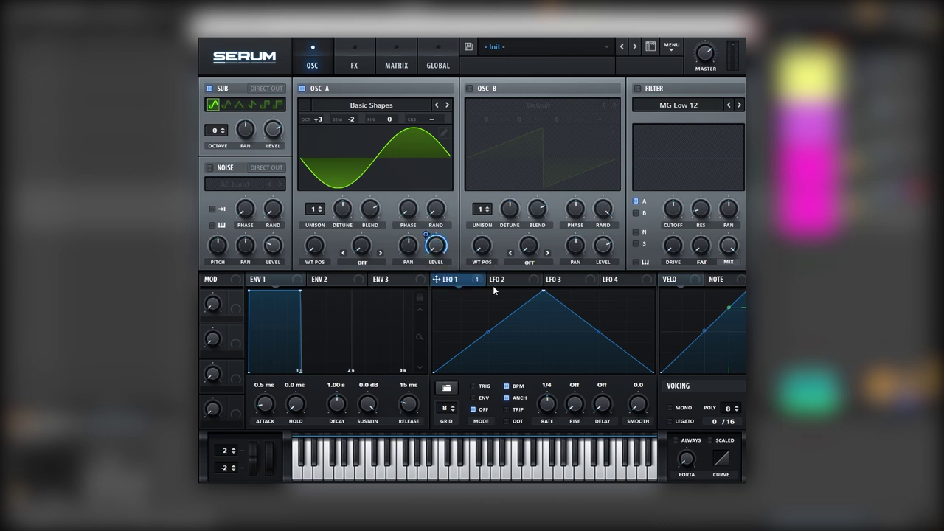
left_click_drag(544, 291, 473, 278)
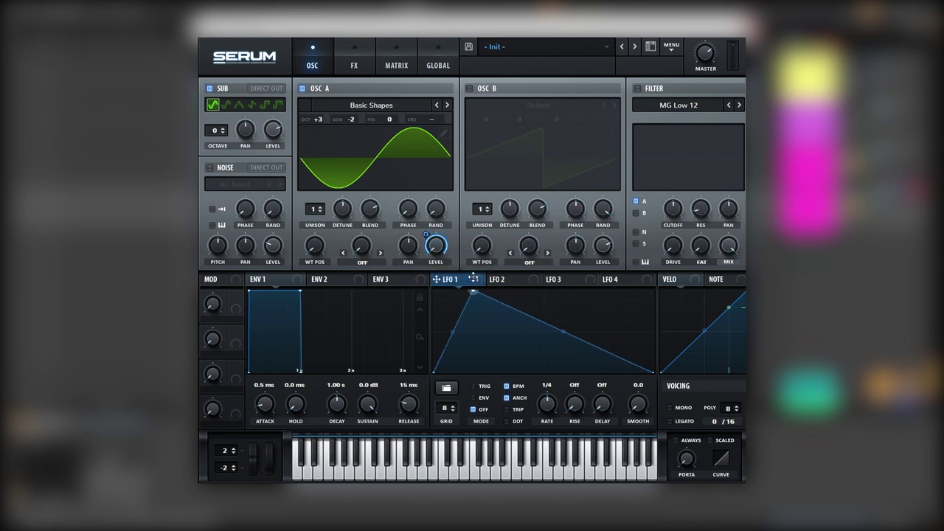
double_click(515, 316)
left_click_drag(515, 315, 538, 267)
- Put LFO 1 in ENV mode at a one-bar rate with a convex rise and concave fall
left_click(479, 396)
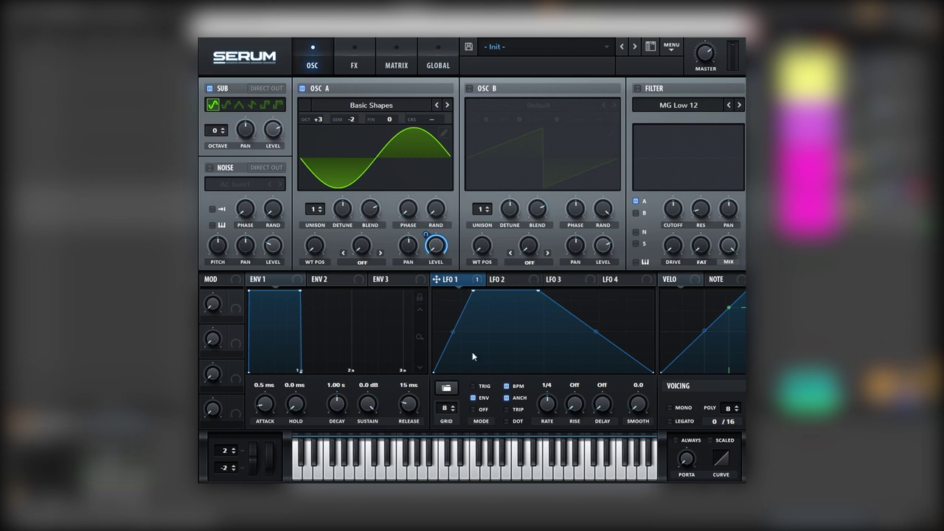
left_click_drag(544, 402, 543, 416)
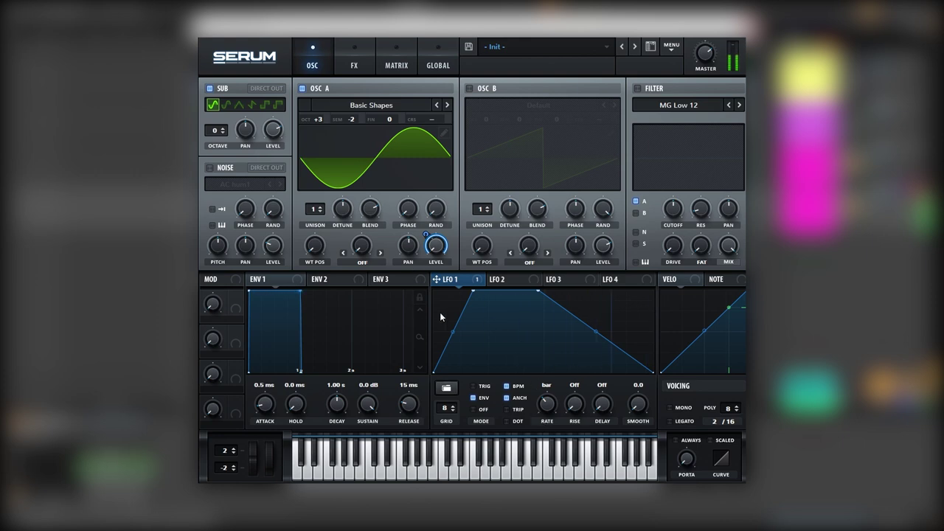
left_click_drag(536, 294, 522, 278)
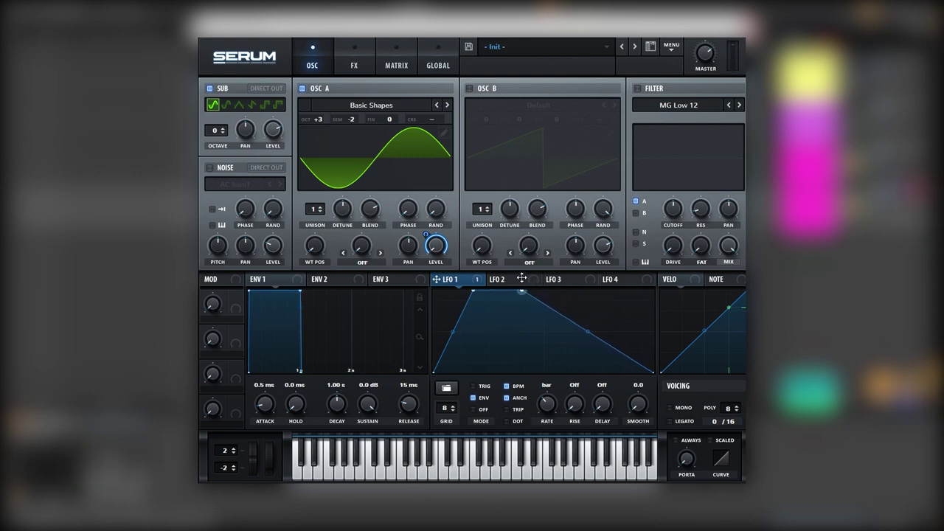
left_click_drag(588, 333, 587, 353)
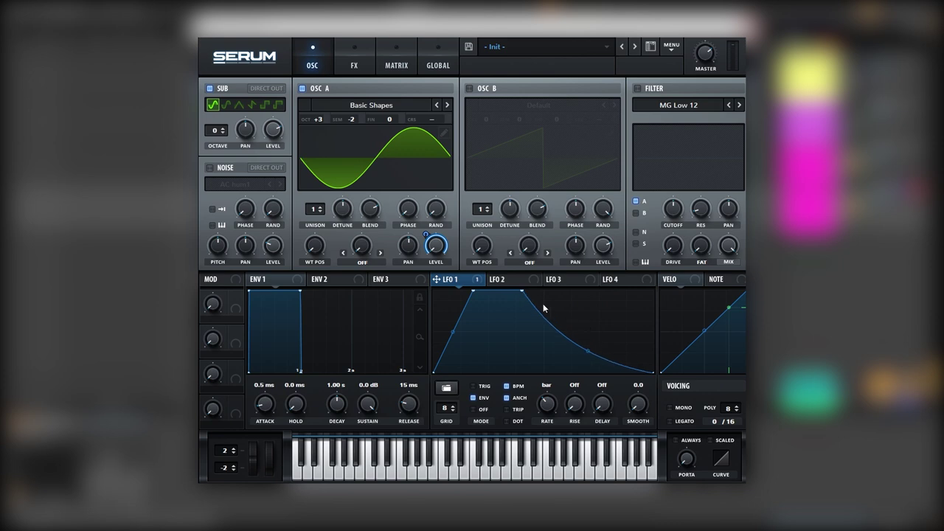
left_click_drag(444, 337, 457, 333)
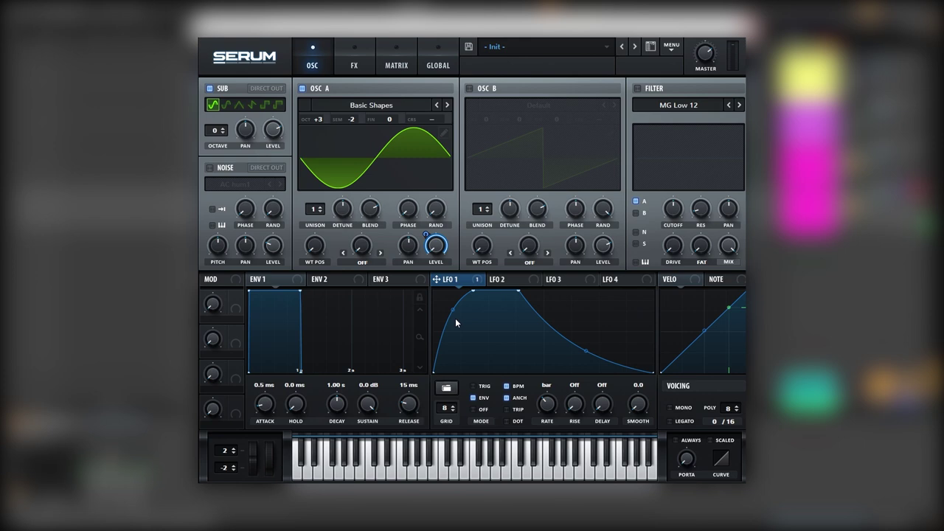
- Enable oscillator B with the Basic Shapes wavetable at OCT +3
left_click(471, 88)
left_click(509, 105)
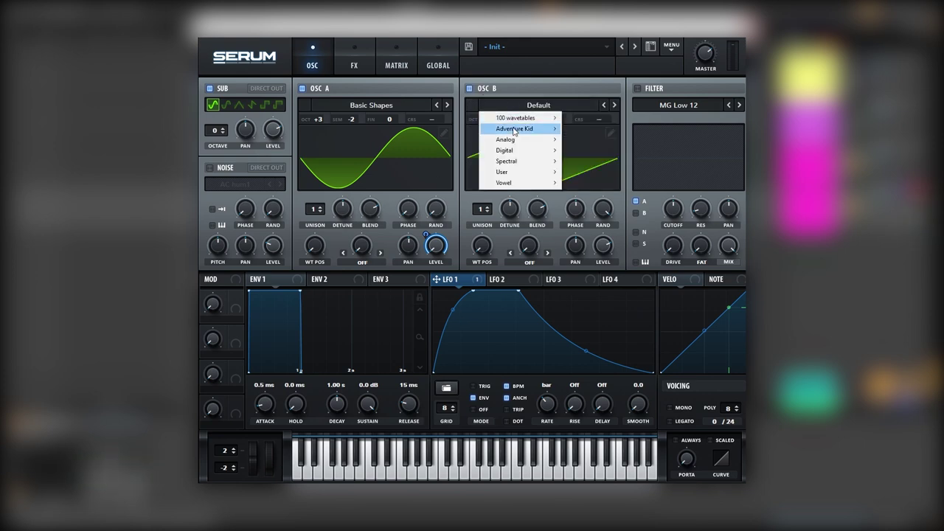
mouse_move(518, 140)
left_click(587, 185)
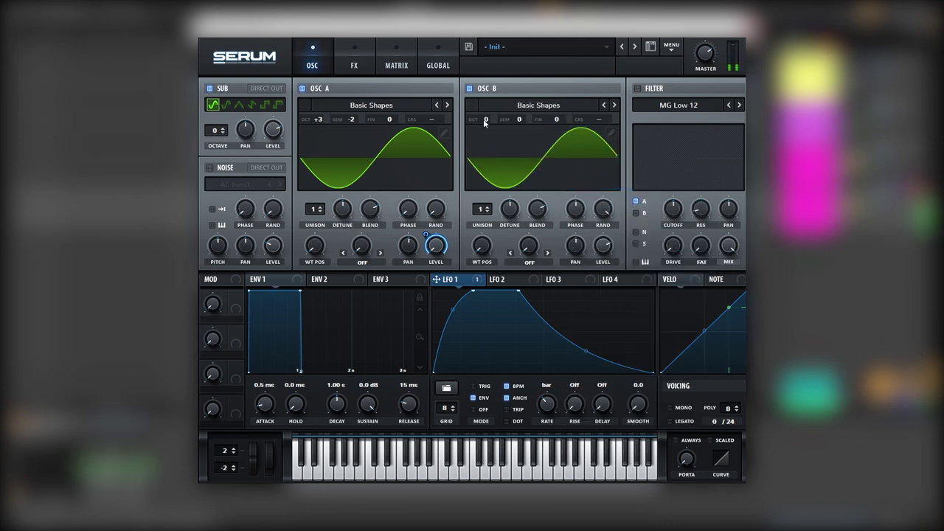
left_click_drag(485, 123, 489, 66)
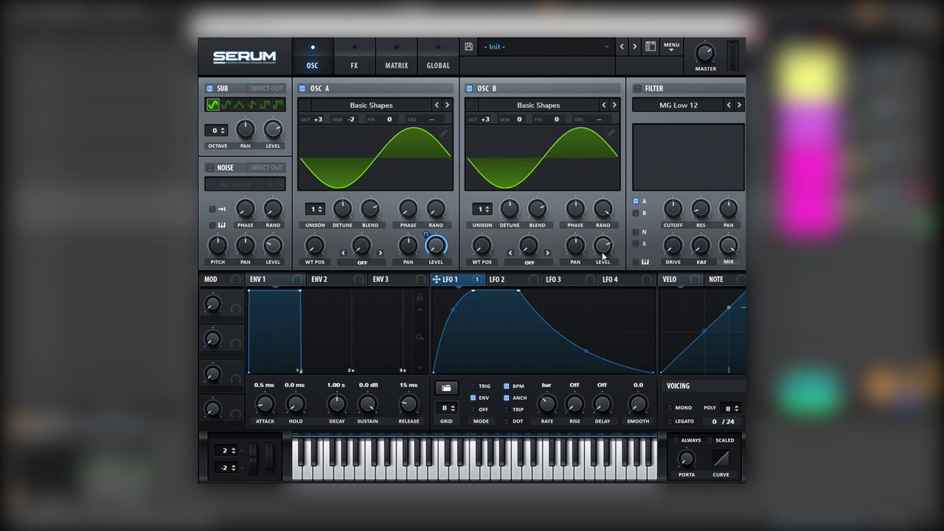
- Route LFO 1 to oscillator B's level and reset its semitone and fine tuning to zero
left_click_drag(465, 280, 603, 247)
left_click_drag(508, 117, 508, 130)
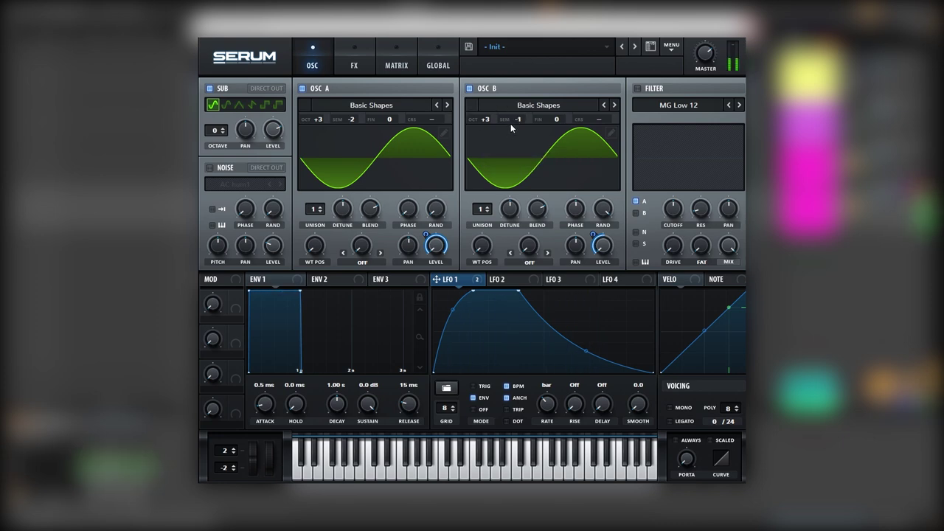
left_click_drag(554, 118, 549, 80)
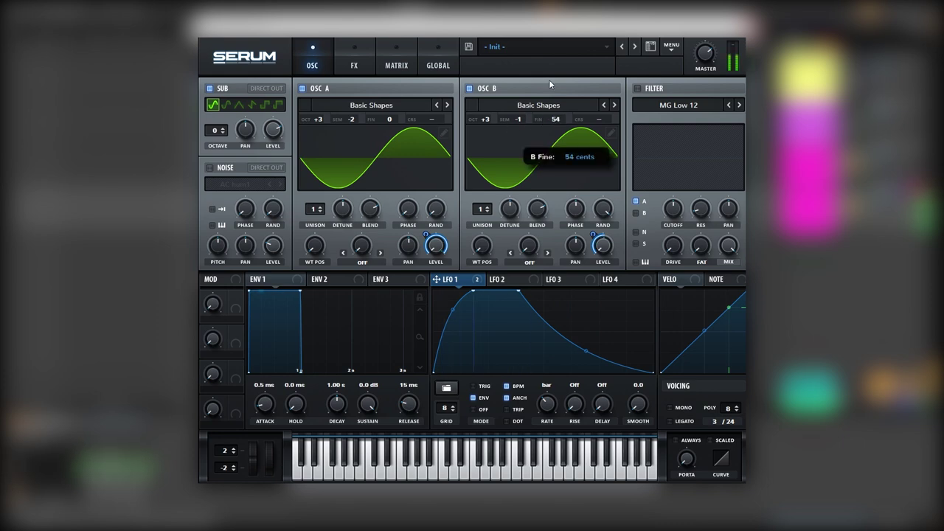
double_click(556, 119)
double_click(519, 119)
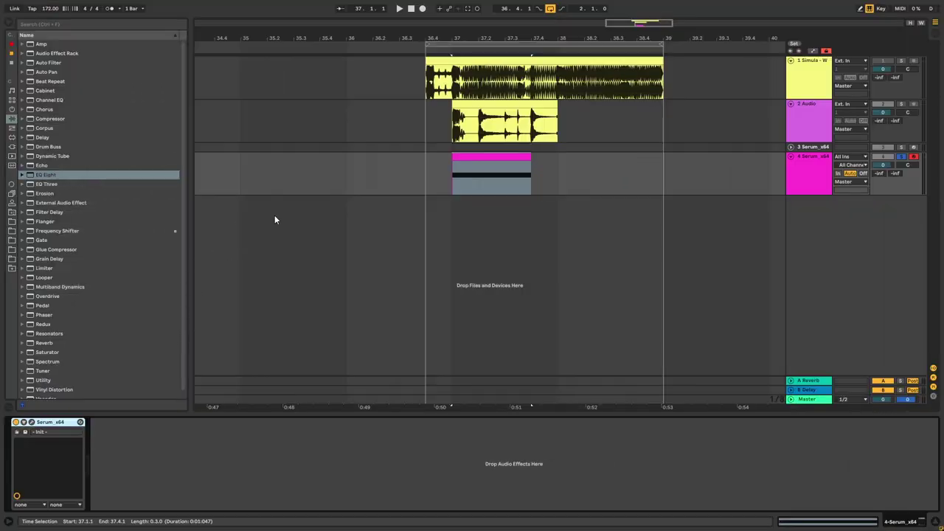
- Add EQ Eight after Serum and boost band 2 at 111 Hz by 7.81 dB
left_click(78, 406)
mouse_move(55, 177)
left_mouse_down()
mouse_move(177, 472)
mouse_move(174, 430)
mouse_move(173, 447)
left_mouse_up()
key("space")
key("space")
key("space")
key("space")
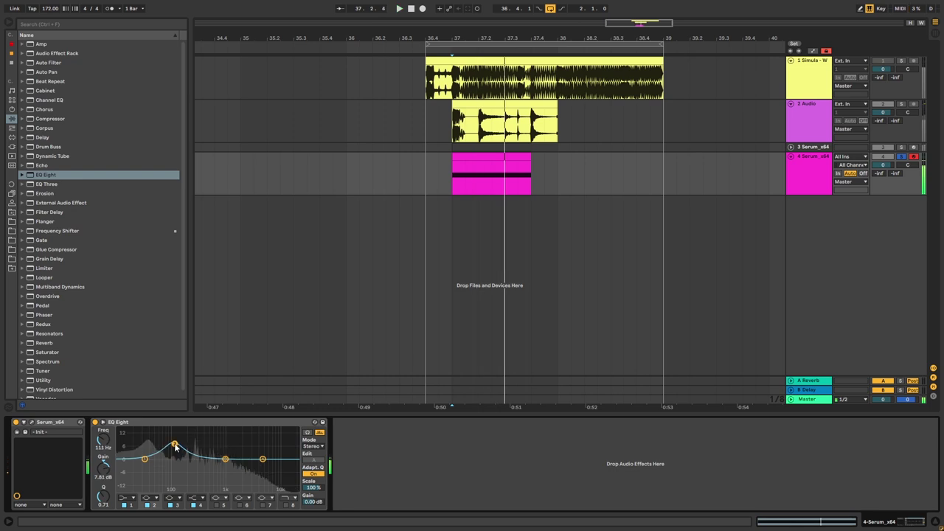
left_click_drag(173, 447, 174, 438)
- Insert iZotope Trash 2 after EQ Eight and play the bass through the chain
left_click(12, 54)
left_click_drag(52, 43, 363, 470)
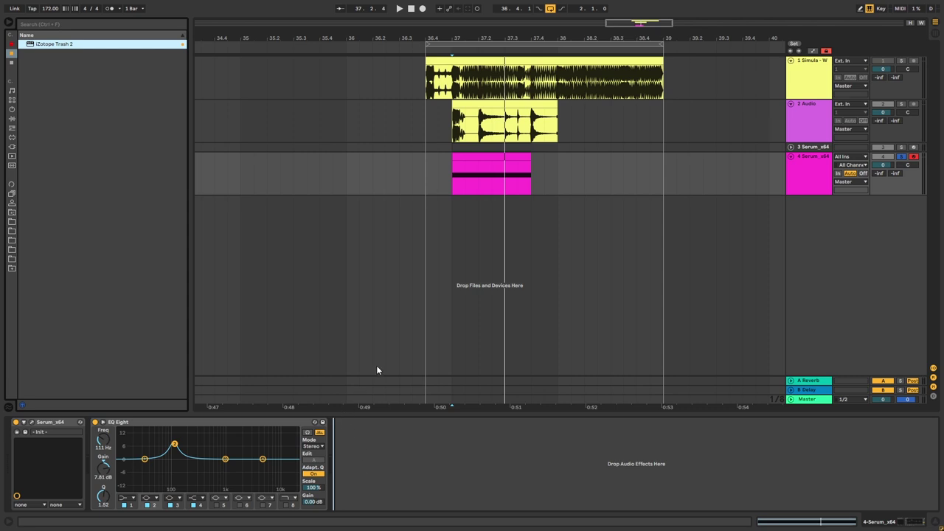
left_click_drag(376, 369, 377, 369)
key("space")
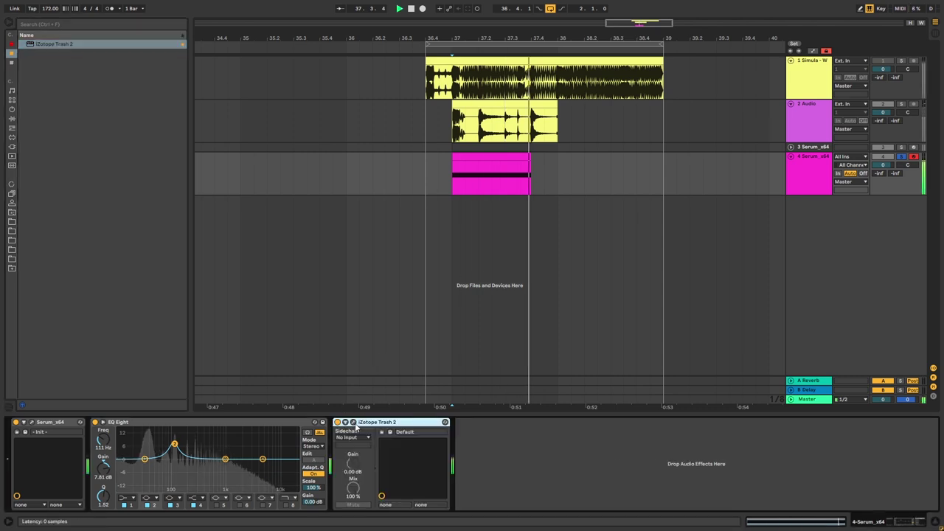
- Open the Trash 2 window and switch it to Multiband processing
key("space")
left_click(354, 423)
left_click_drag(480, 104, 515, 93)
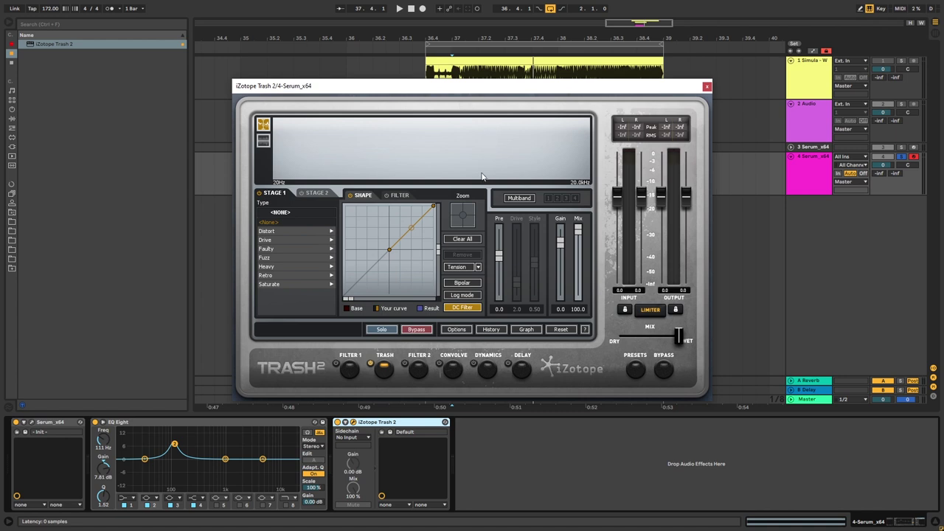
left_click(528, 200)
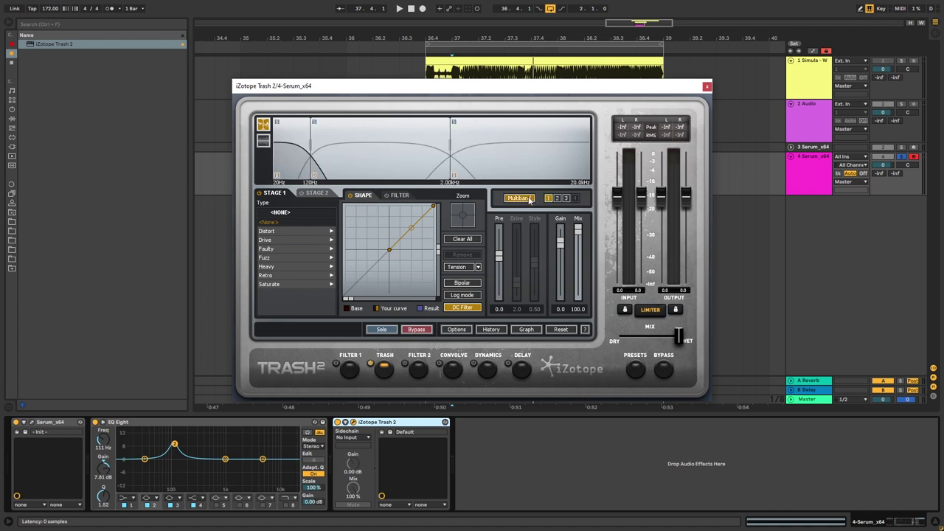
- Set Trash 2's crossovers to about 209 Hz and 504 Hz, and boost EQ Eight 15 dB at 272 Hz
key("space")
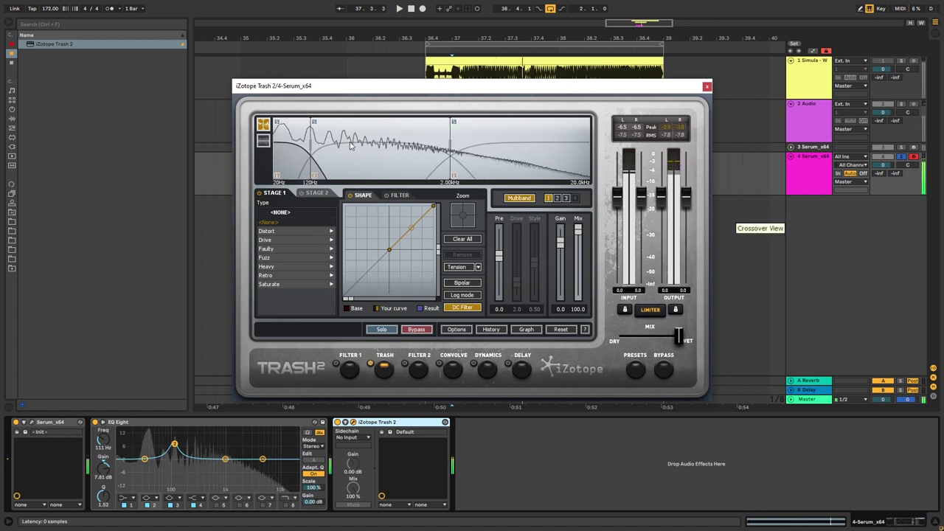
left_click_drag(314, 142, 331, 140)
key("space")
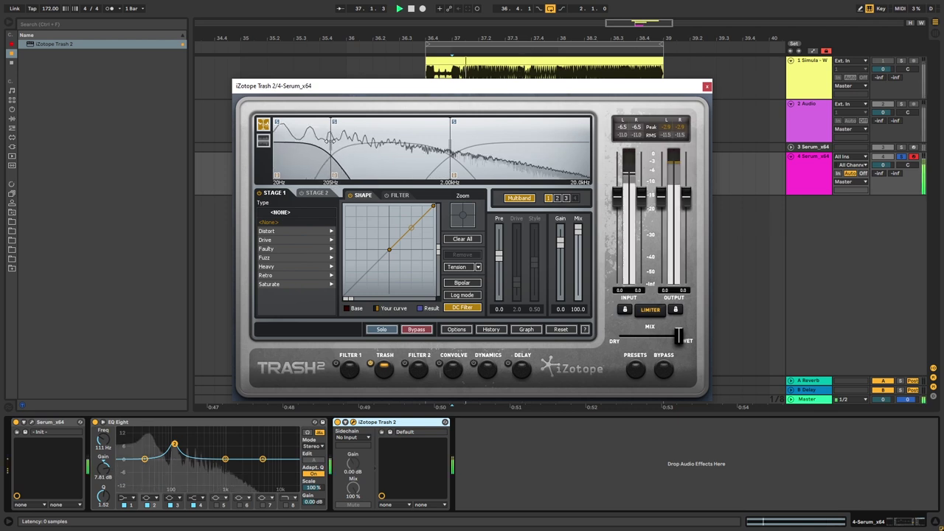
key("space")
left_click_drag(453, 142, 372, 141)
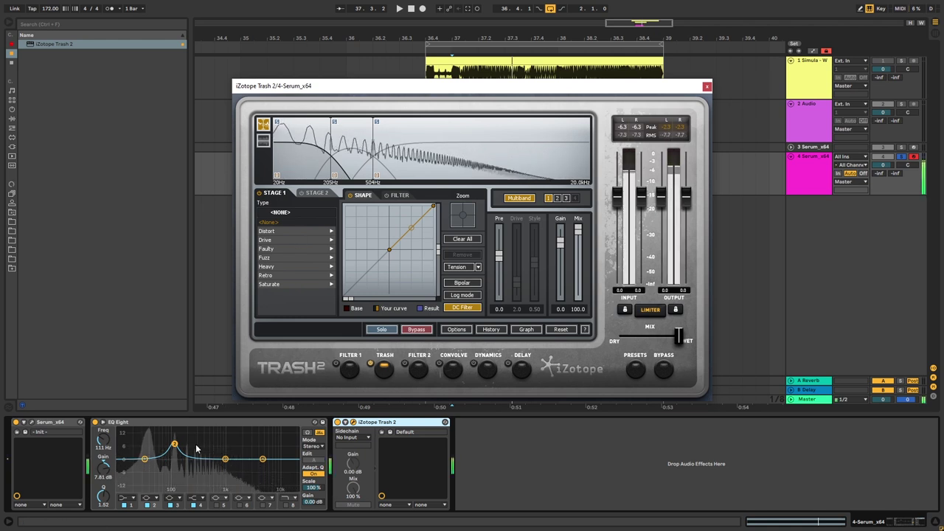
left_click_drag(227, 461, 194, 429)
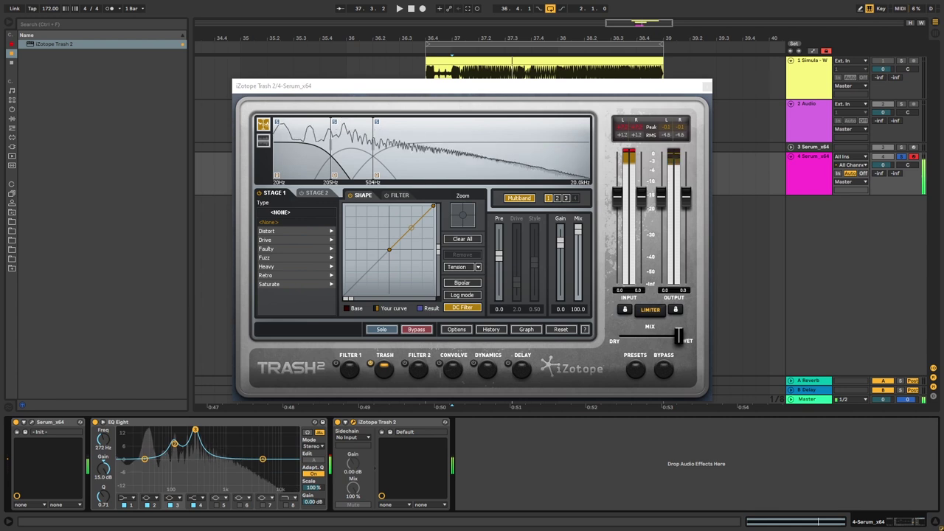
- Audition Drive types for Trash 2 Stage 1, settling on Crunchy Grunge with drive at 7.3
left_click(299, 240)
left_click(300, 240)
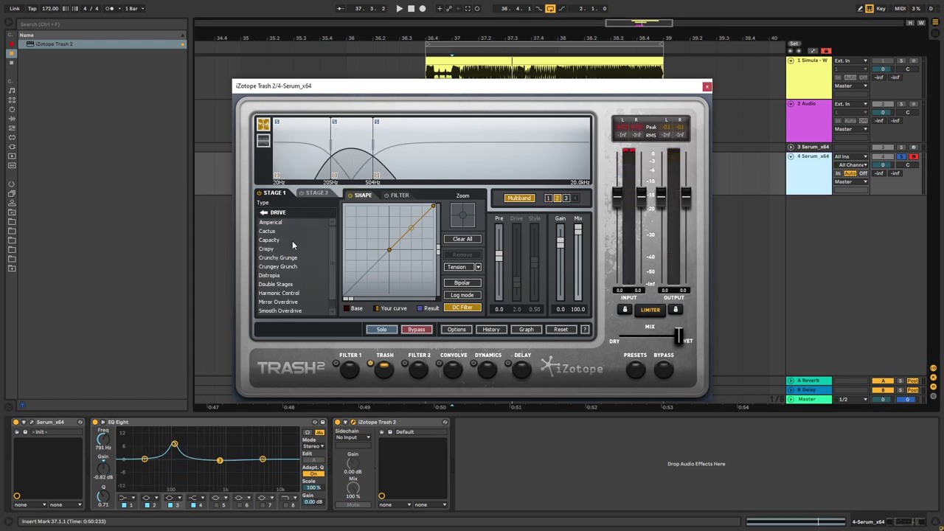
left_click(284, 259)
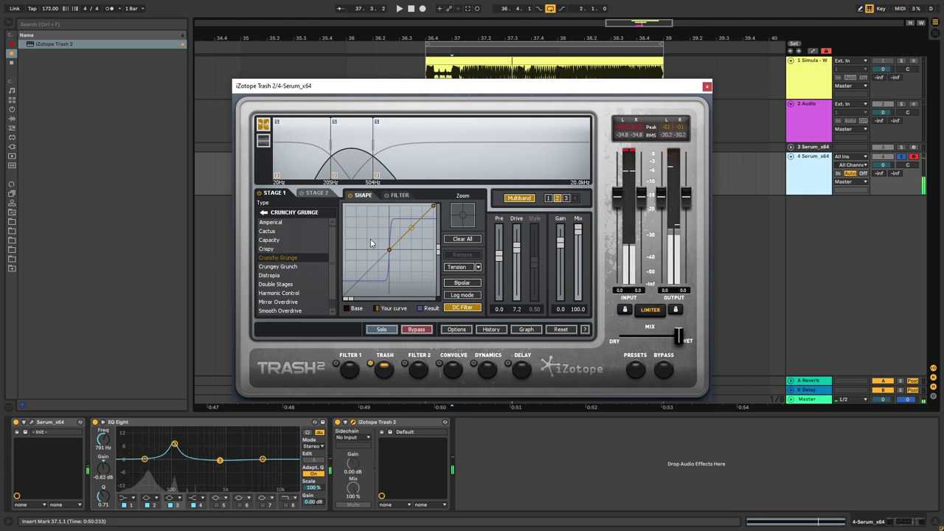
left_click(266, 231)
left_click(270, 240)
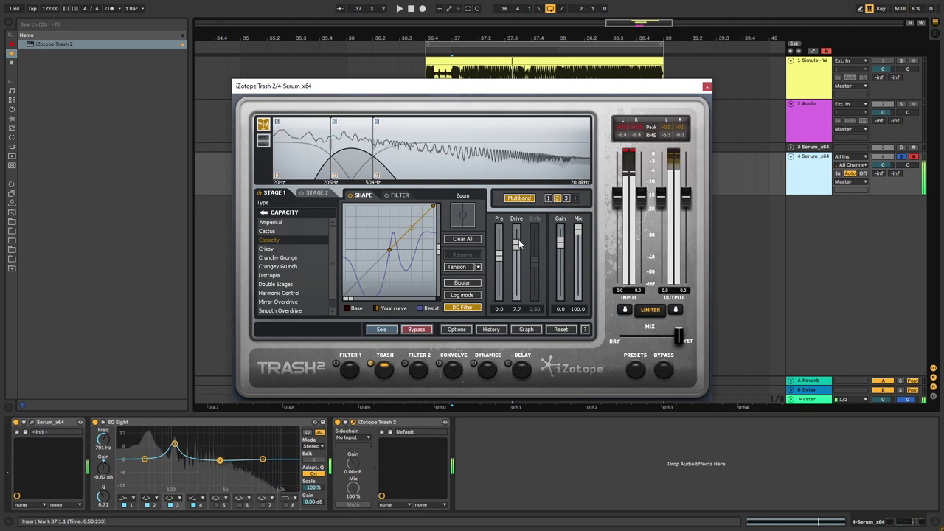
left_click(307, 268)
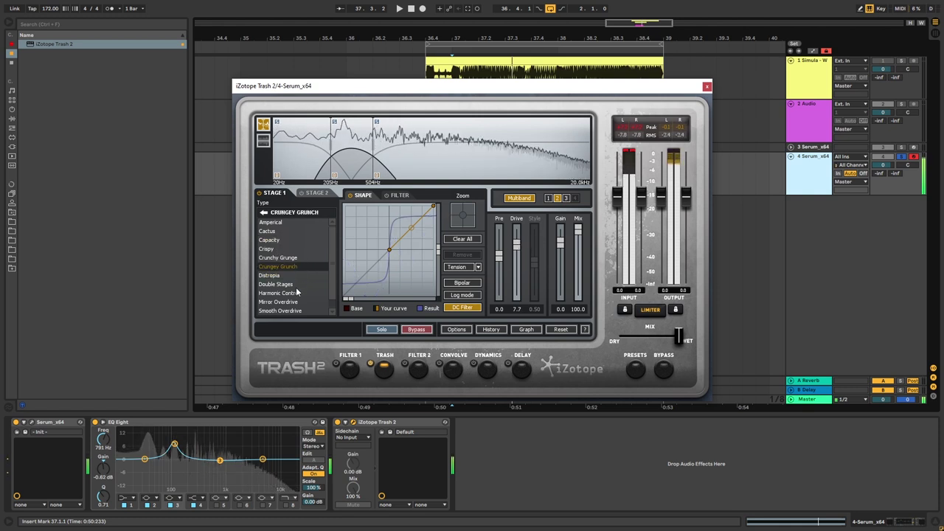
left_click(297, 293)
left_click(291, 259)
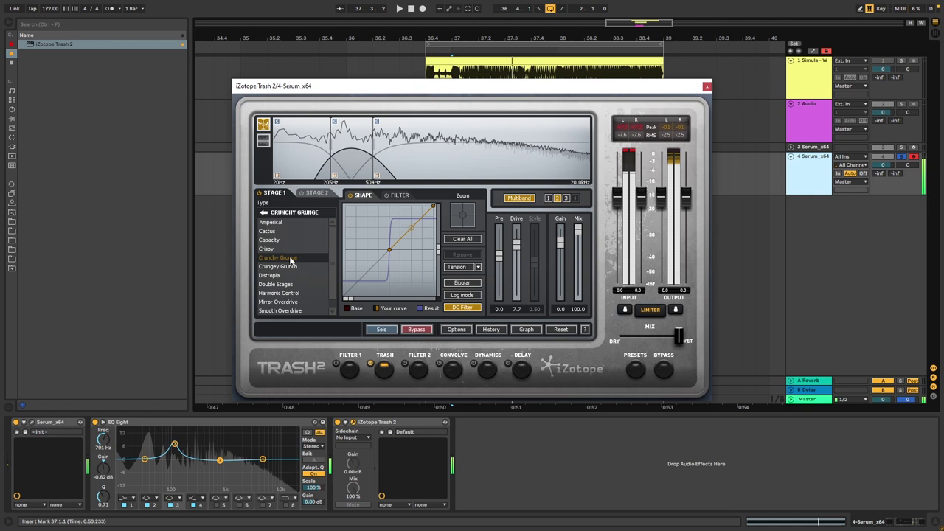
left_click(281, 240)
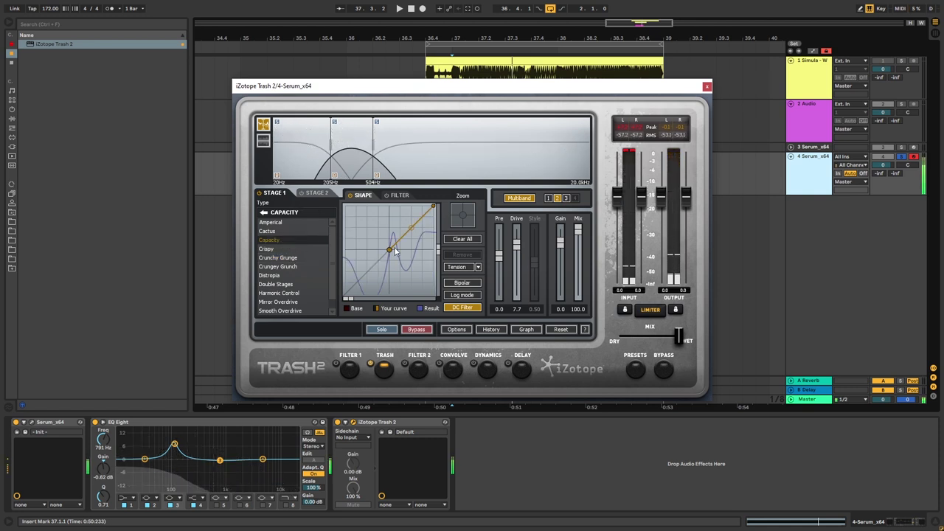
left_click_drag(518, 246, 521, 233)
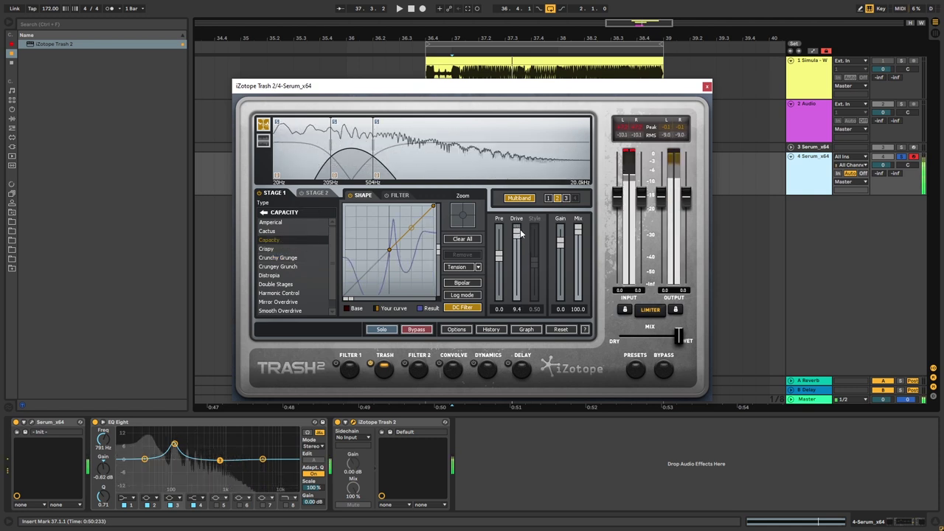
left_click(286, 258)
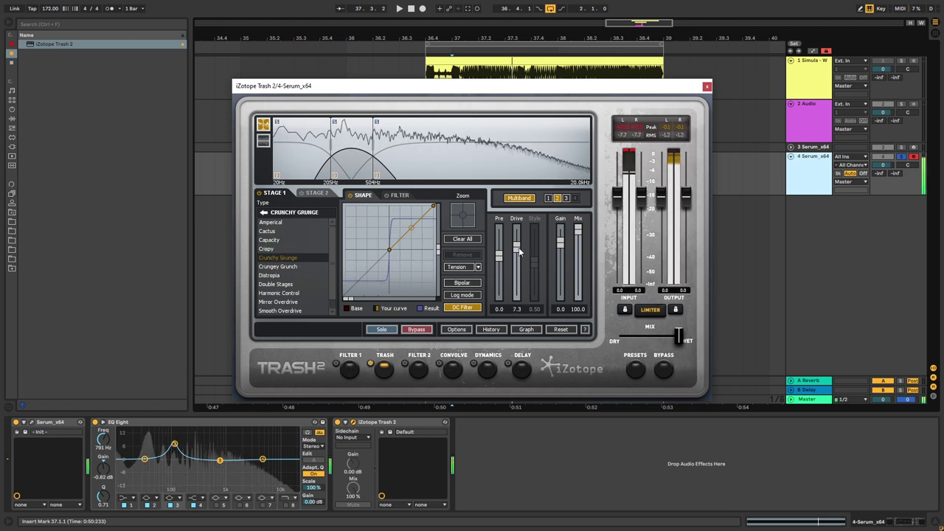
- Close the Trash 2 window and add Reverb after Trash 2
key("ctrl+alt+p")
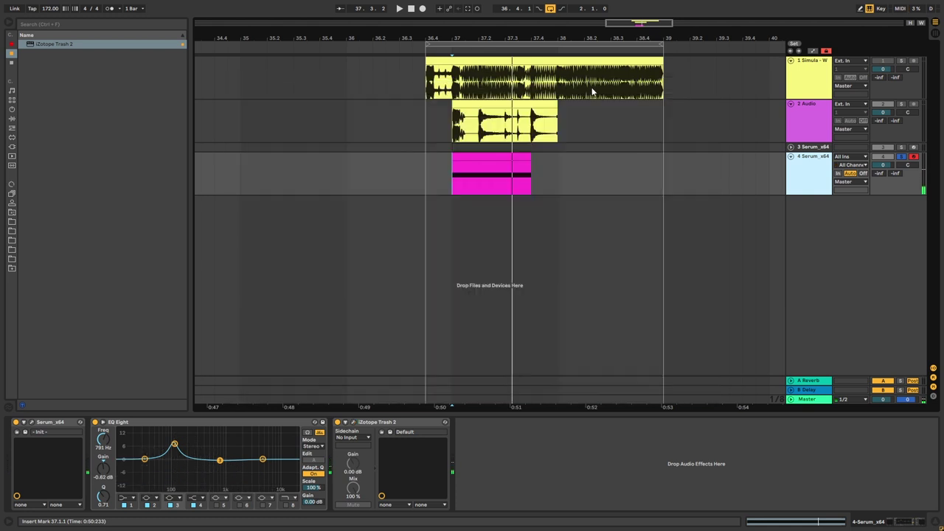
left_click(12, 118)
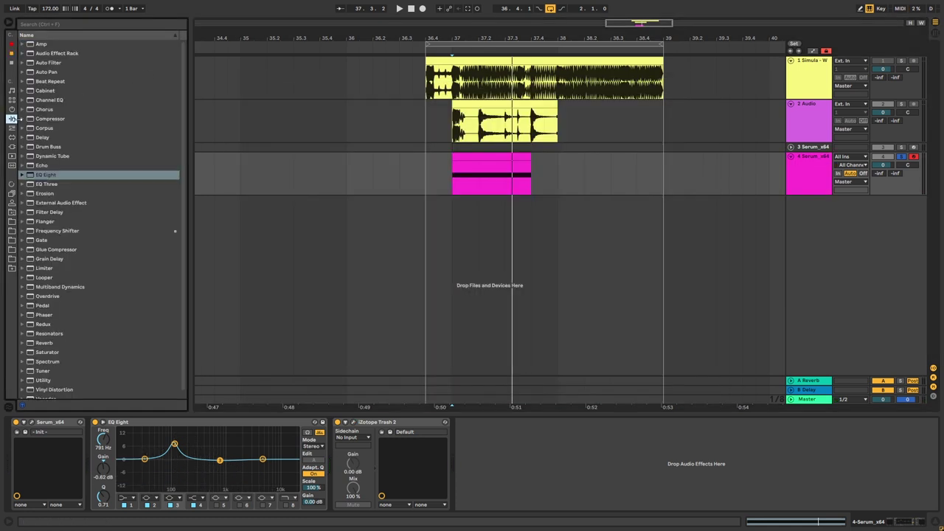
double_click(44, 343)
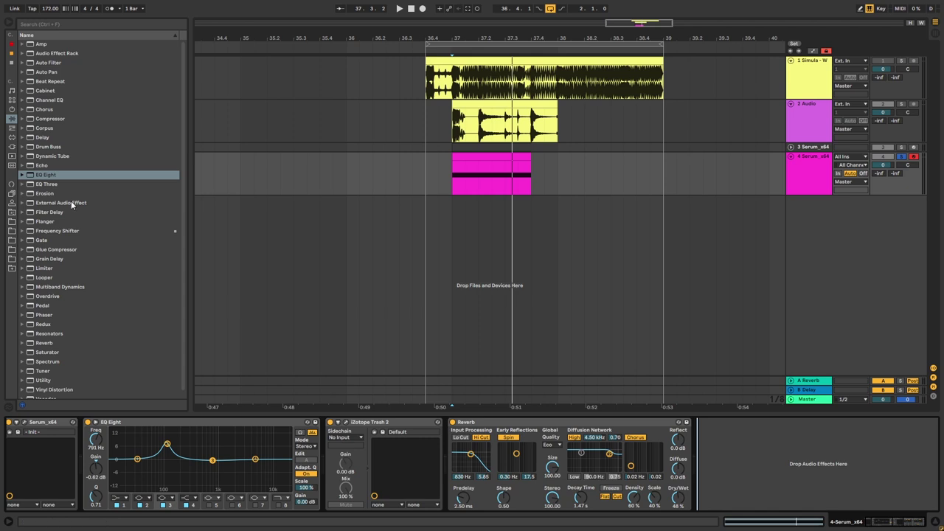
- Append a second EQ Eight low-cutting around 115 Hz and play the full chain
left_click_drag(51, 175, 370, 302)
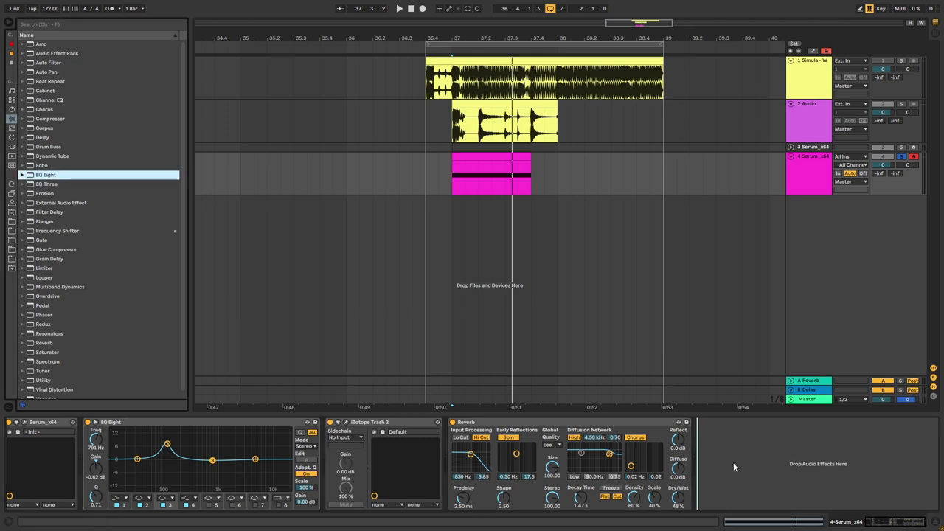
left_click_drag(733, 462, 734, 463)
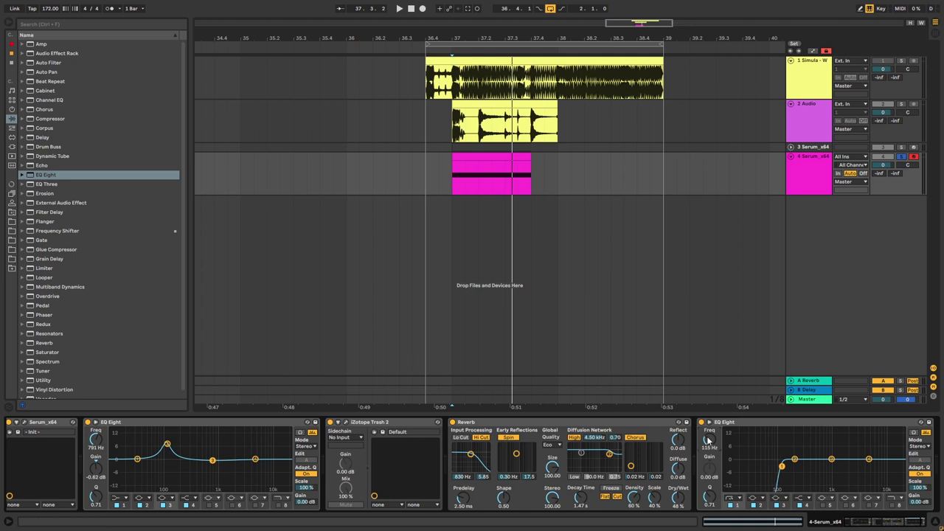
key("space")
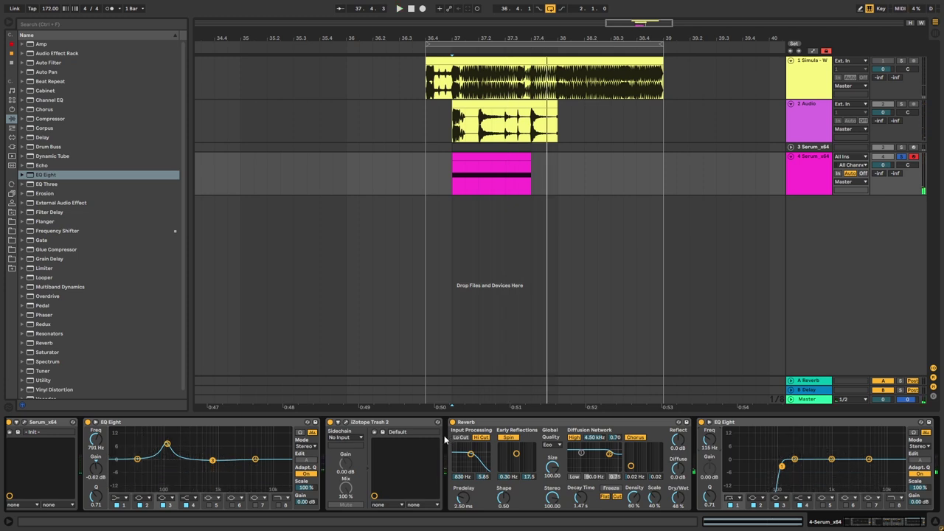
- In Serum, set oscillator A's warp to Bend +, raise the bend amount, and start playback
left_click(25, 423)
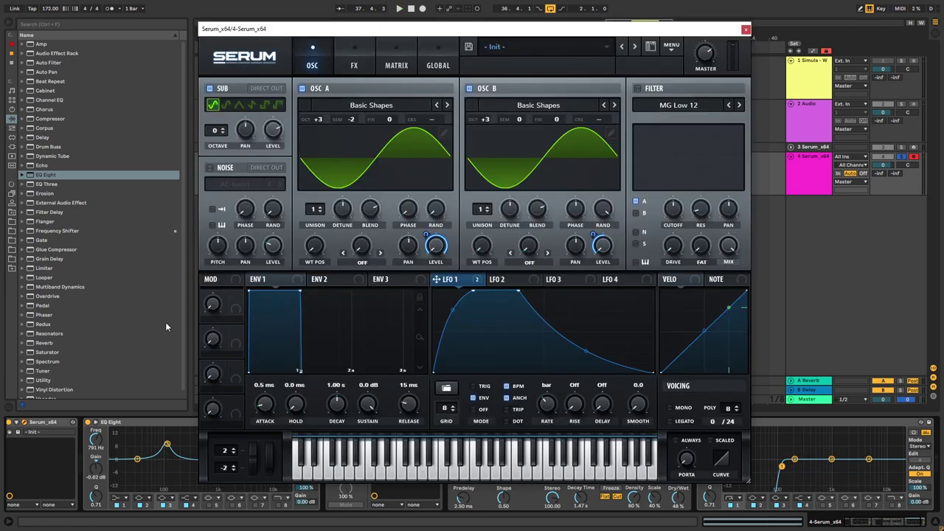
left_click_drag(521, 121, 522, 128)
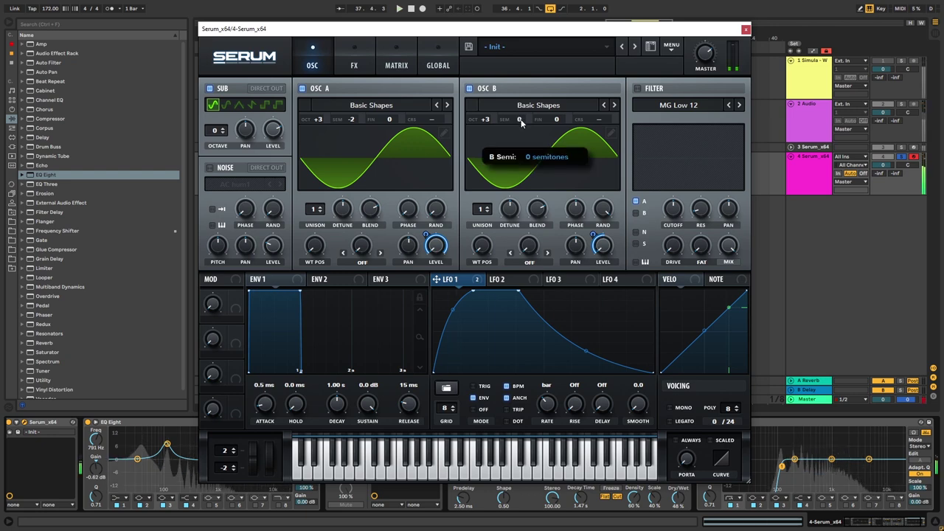
left_click_drag(521, 129, 520, 122)
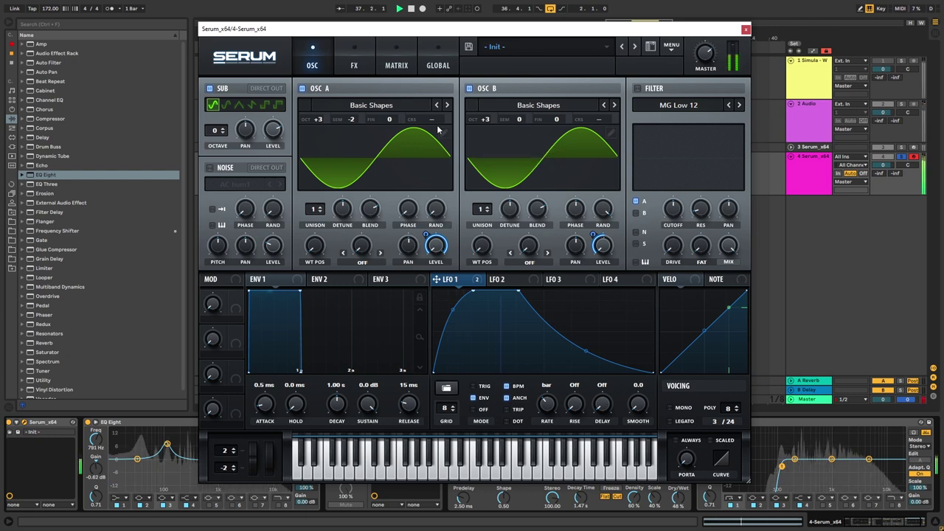
left_click(366, 263)
left_click(372, 318)
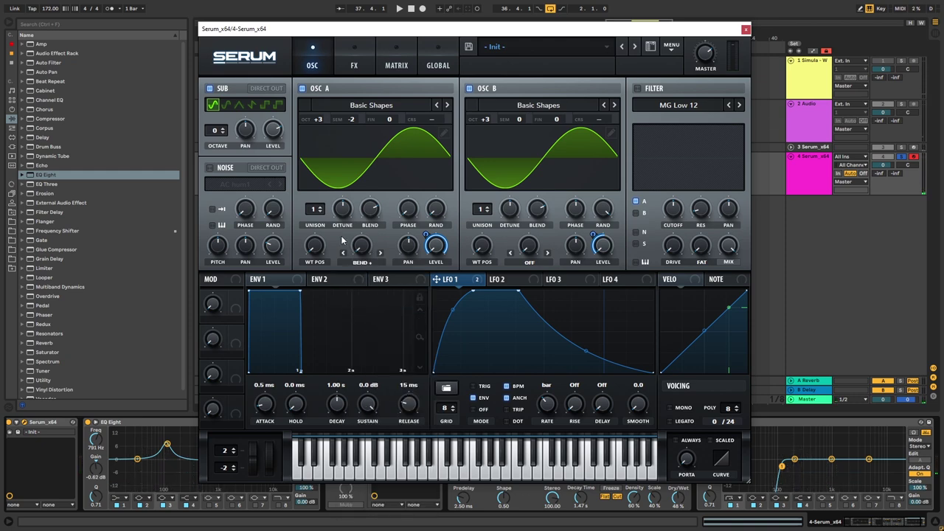
left_click_drag(363, 250, 363, 221)
key("space")
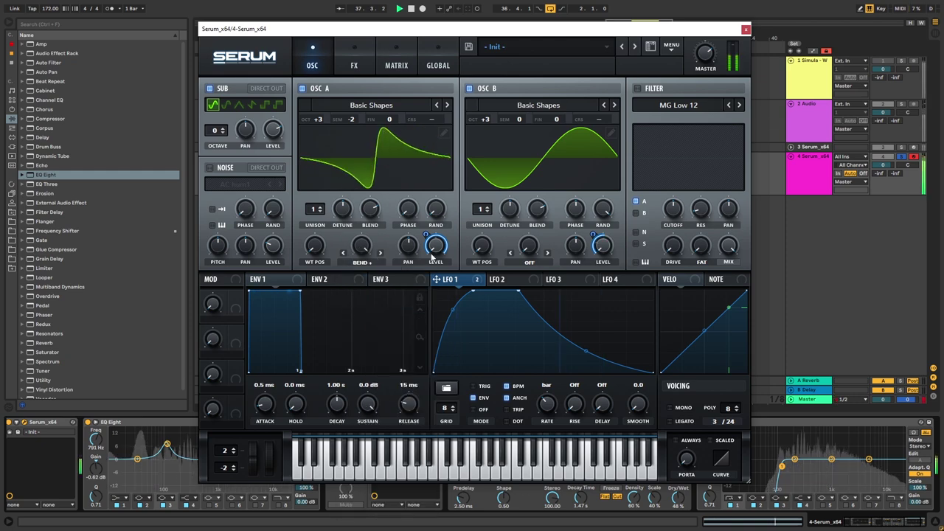
- Set oscillator B's warp to Bend +, then switch Trash 2 to Capacity with Drive about 9.2
left_click(528, 263)
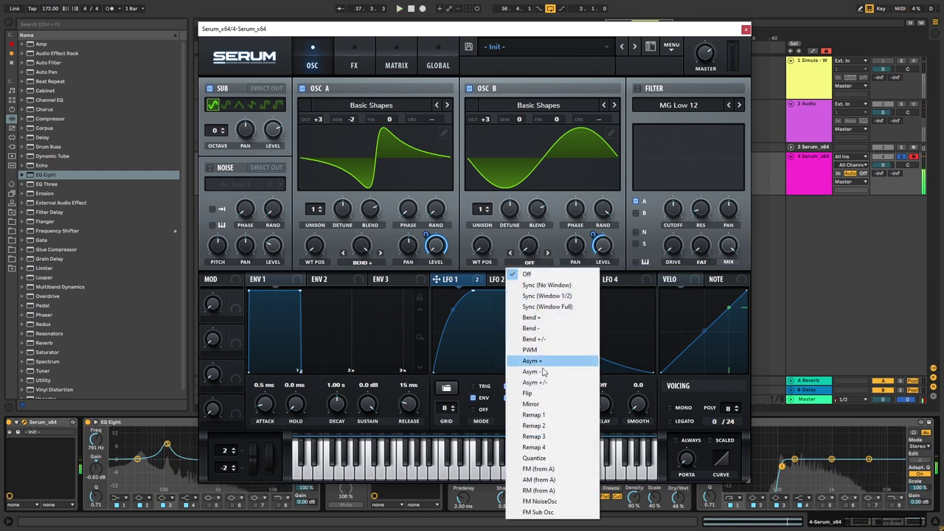
left_click(533, 318)
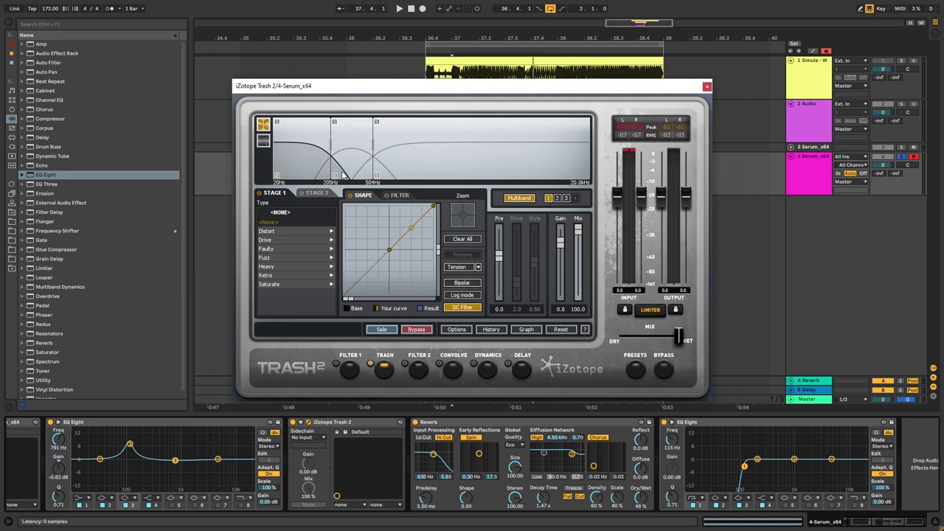
left_click(281, 244)
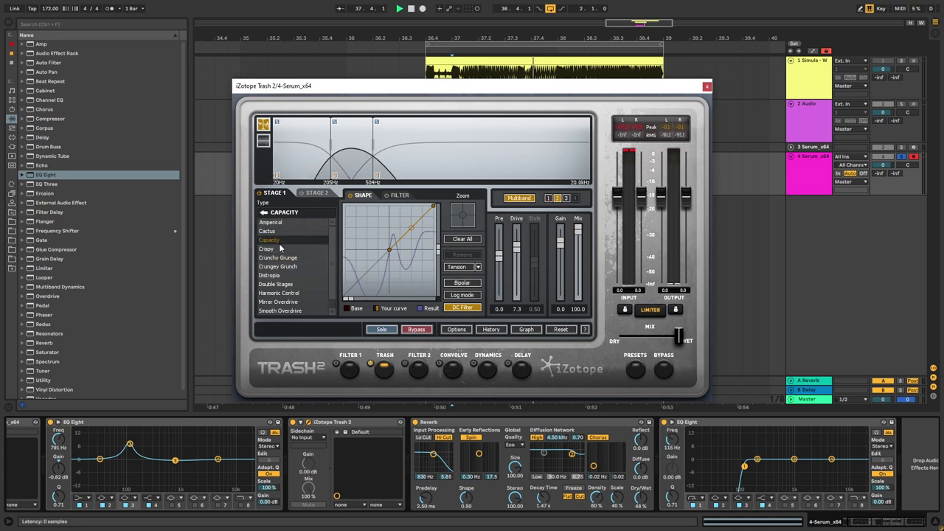
left_click_drag(517, 247, 517, 233)
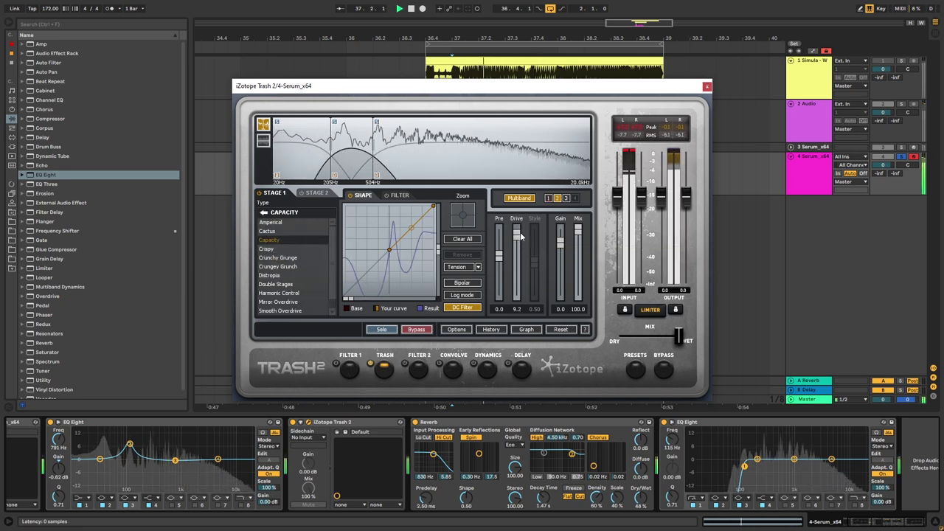
- Close the Trash 2 window and place the arrangement insert point back at 36.4.1
left_click(707, 88)
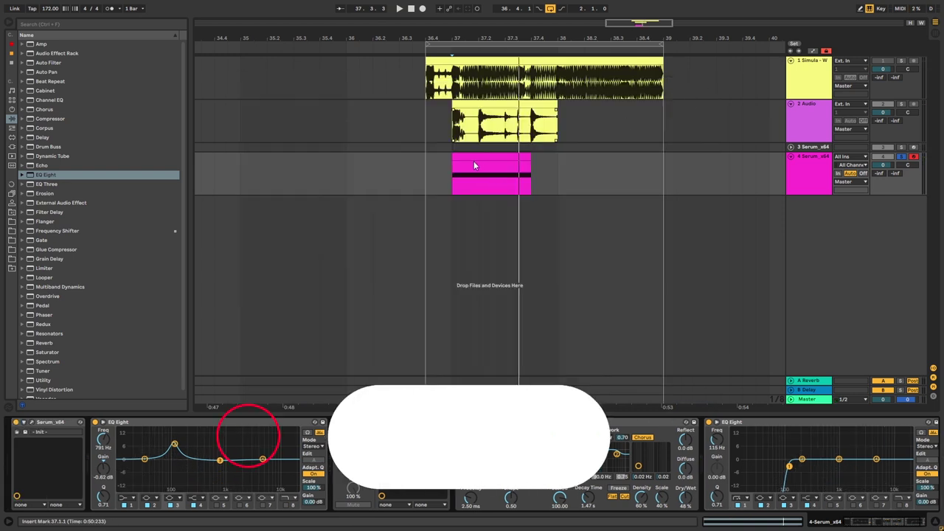
left_click(424, 163)
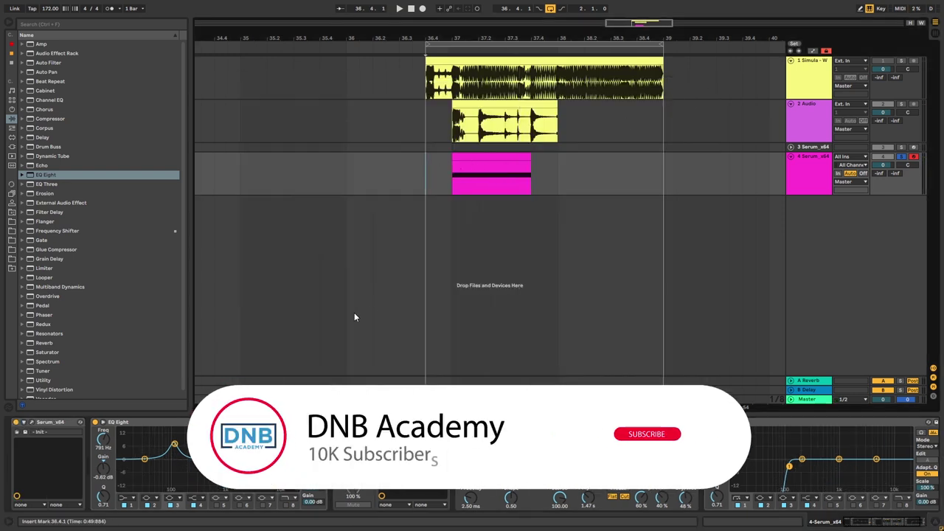